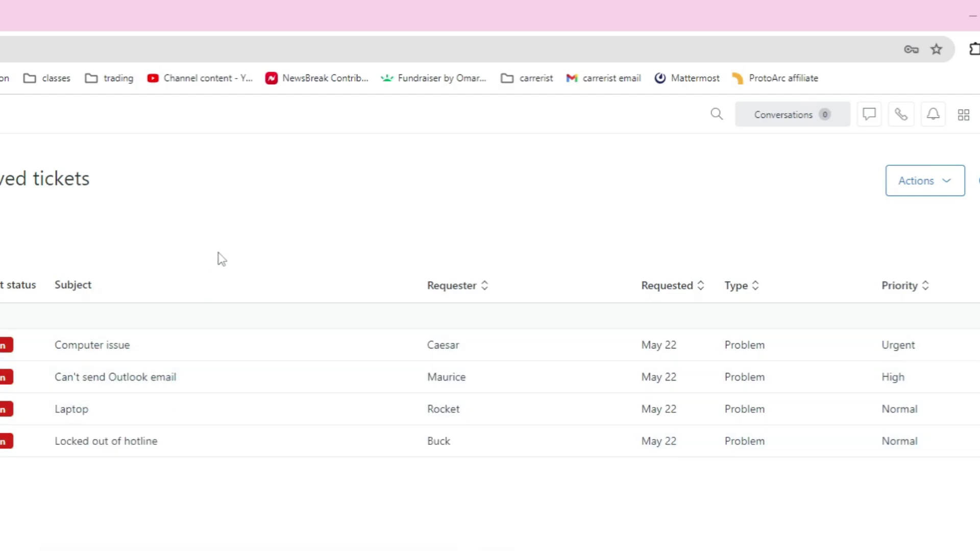
Step: Open the urgent ticket #31 'Computer issue' from the unsolved tickets list
left_click(113, 353)
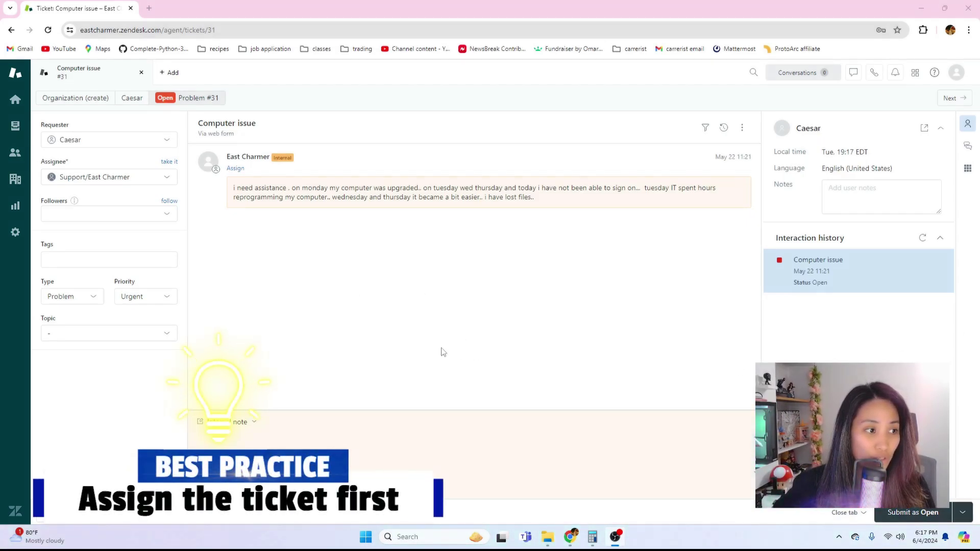
Step: Keep ticket #31 assigned to the Support agent and draft a note offering help and asking for availability
left_click(146, 177)
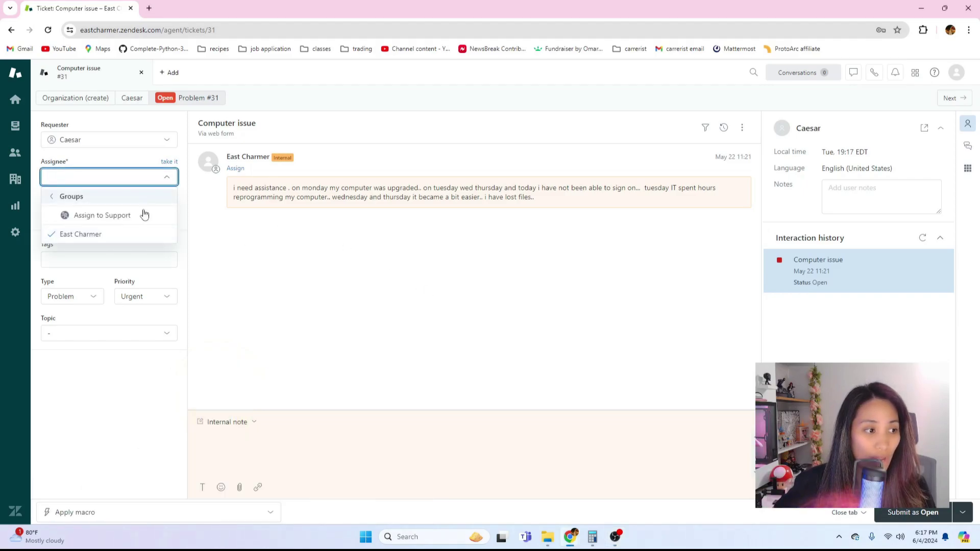
left_click(117, 234)
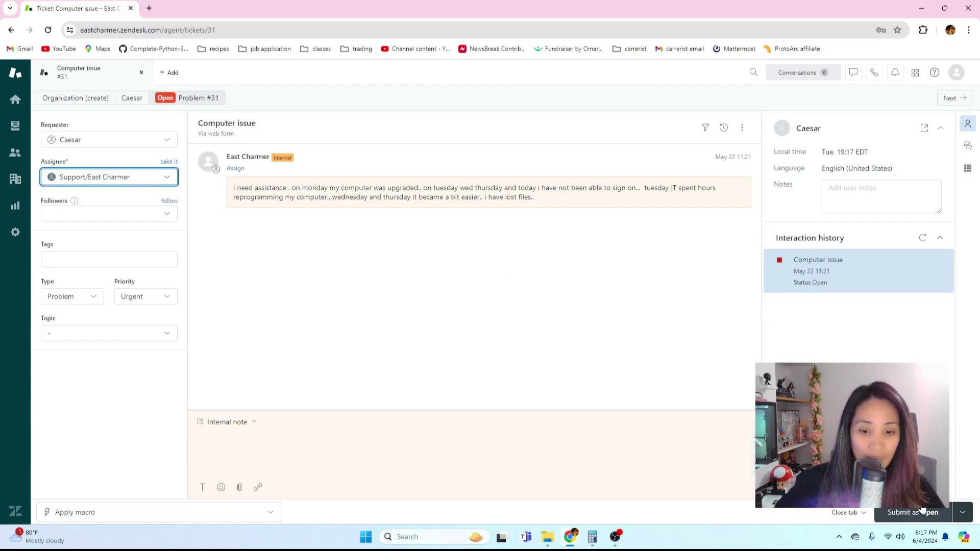
left_click(582, 412)
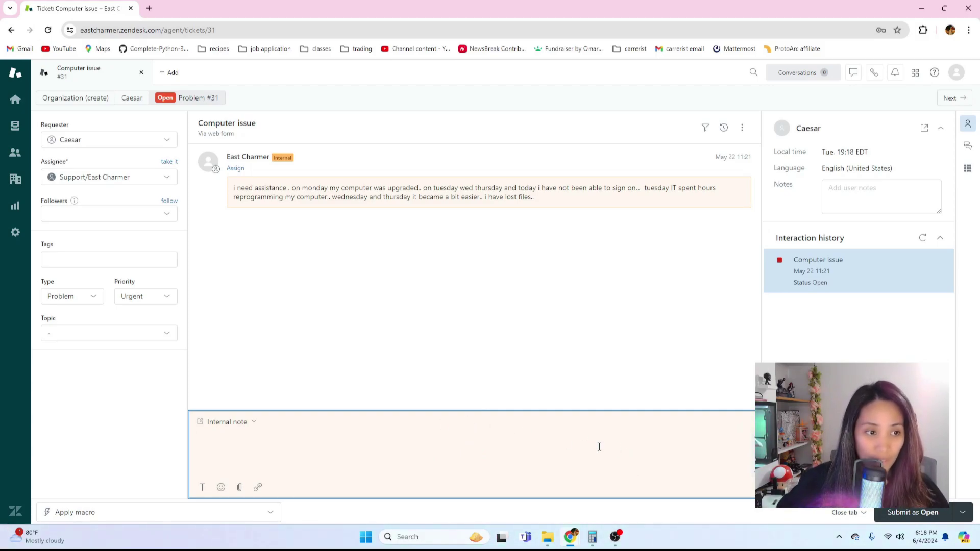
type("Hi Caesar")
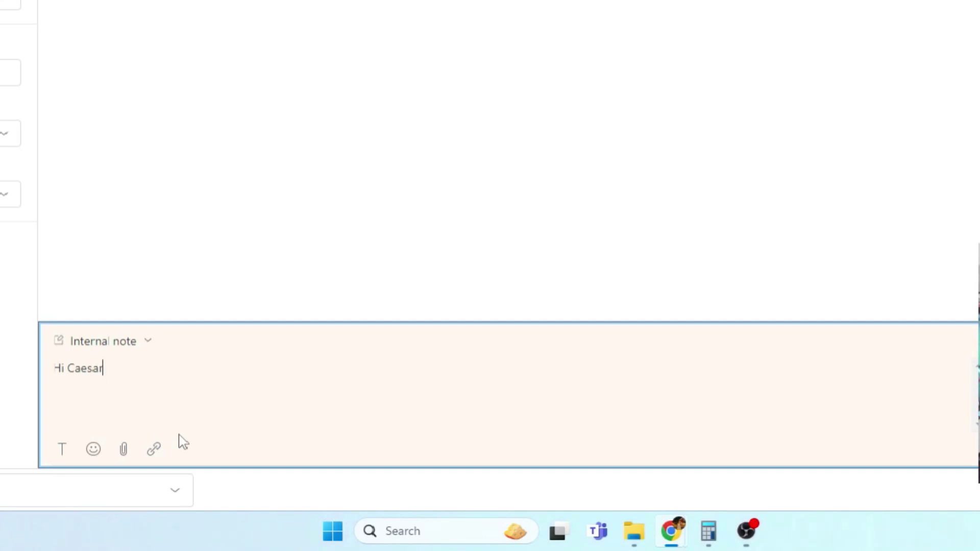
type(", I'm able to")
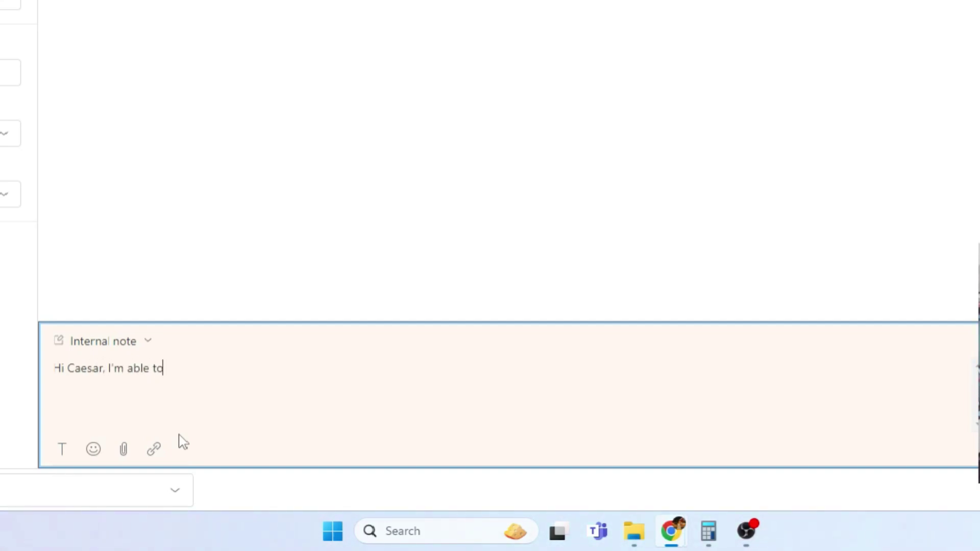
type(" assist with this issue. Are")
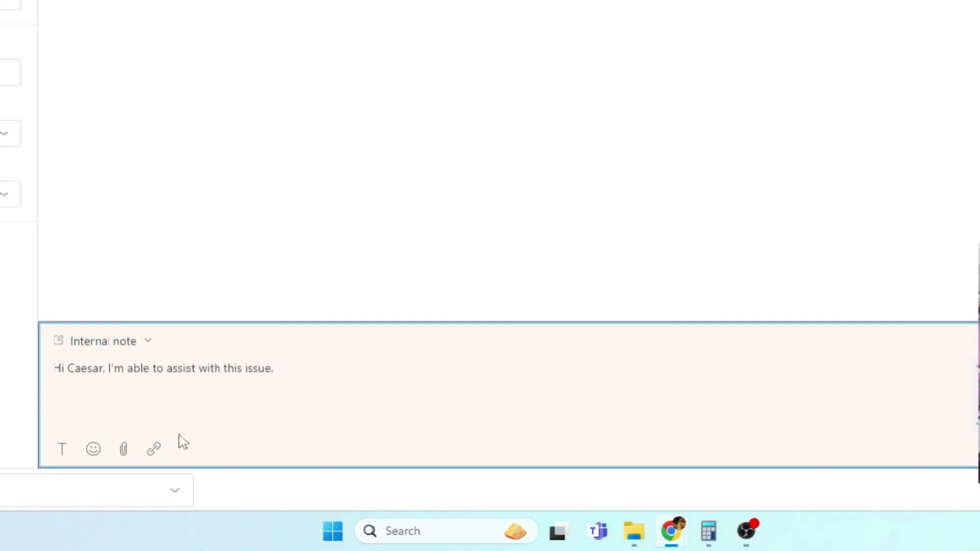
key("BackSpace")
key("BackSpace")
key("BackSpace")
type("Let me know when you're available so")
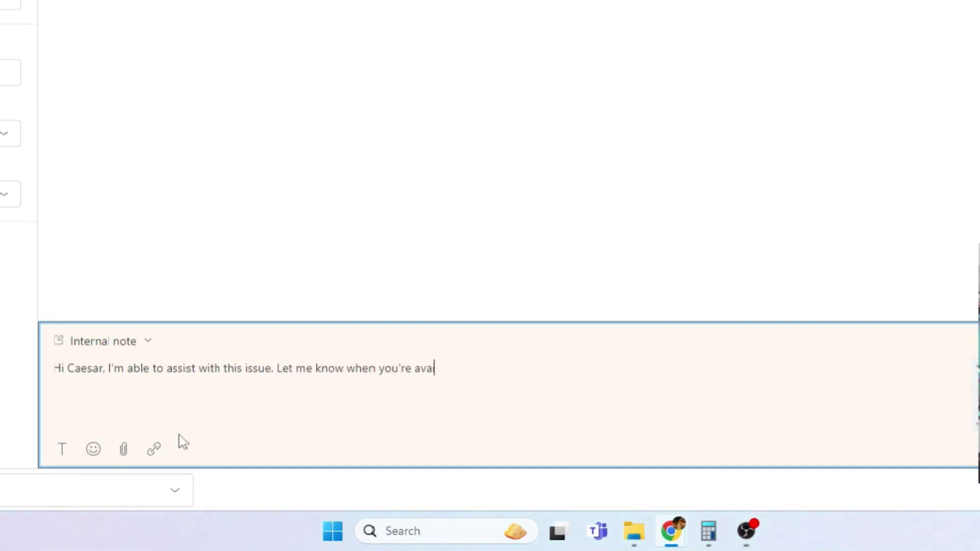
type(" I can look into this issue")
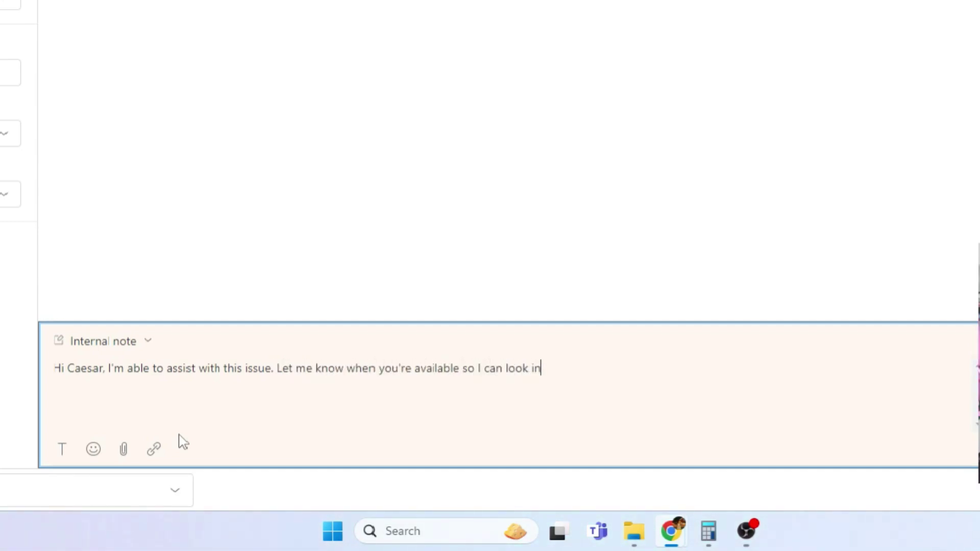
type(".")
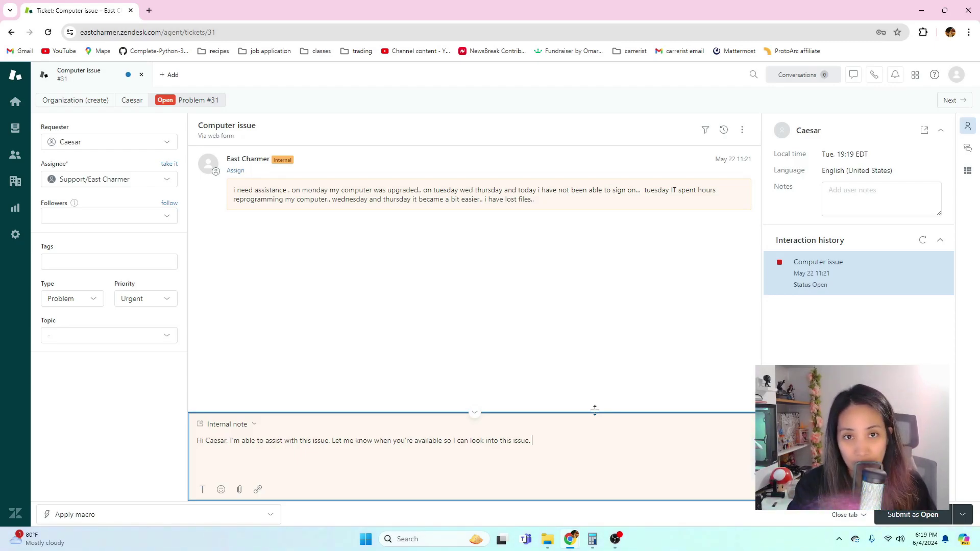
Step: Submit the Computer issue ticket with status In Progress
key("ctrl+shift+l")
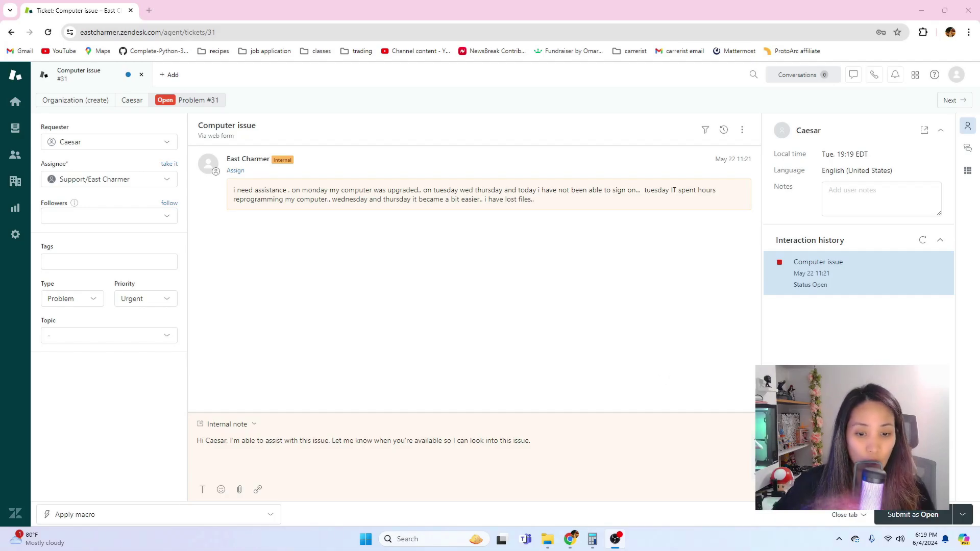
left_click(618, 472)
left_click(611, 441)
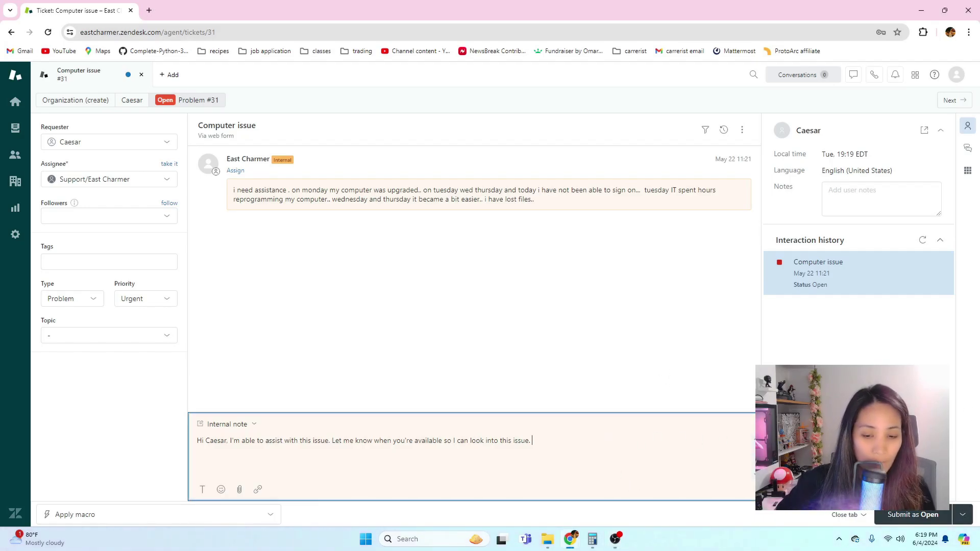
left_click(963, 518)
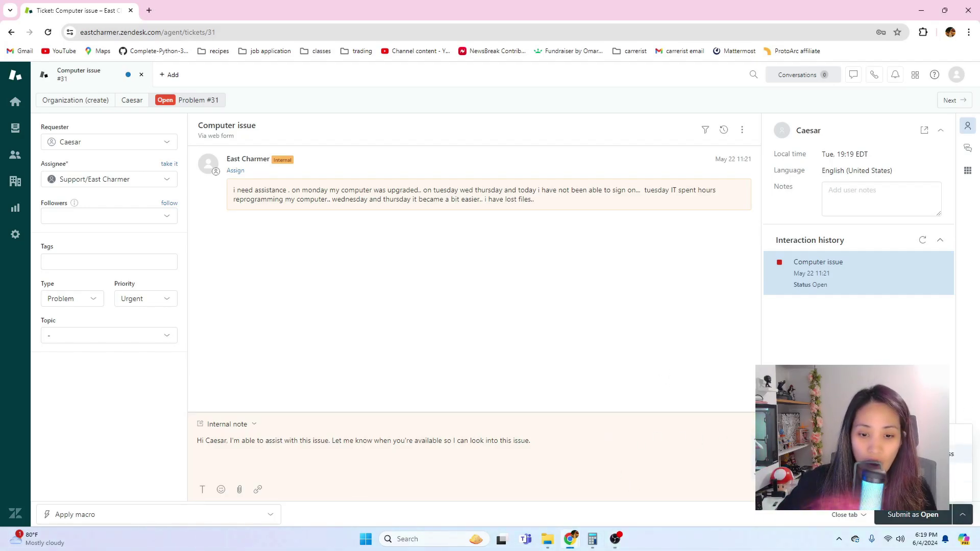
left_click(962, 454)
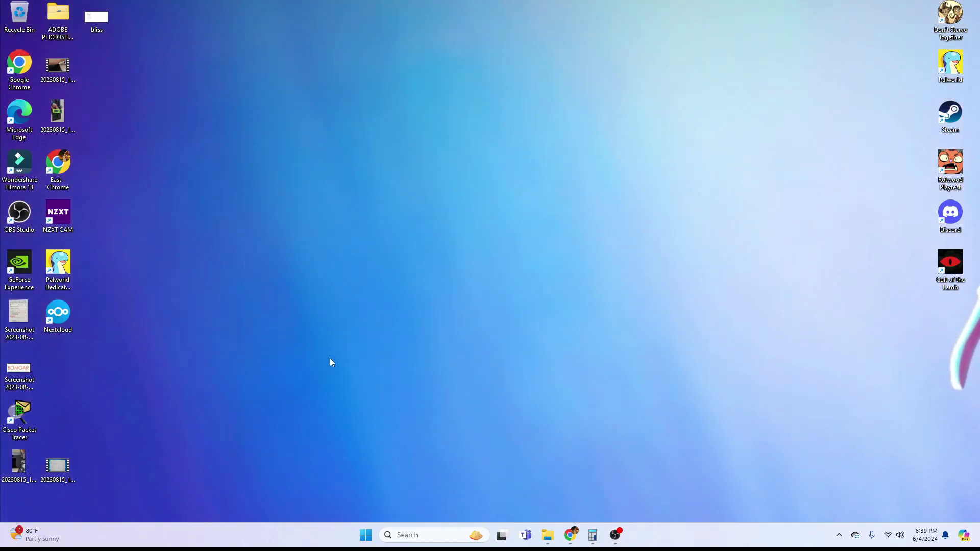
Step: Launch regedit and expand HKEY_LOCAL_MACHINE > SOFTWARE > Microsoft
left_click(423, 534)
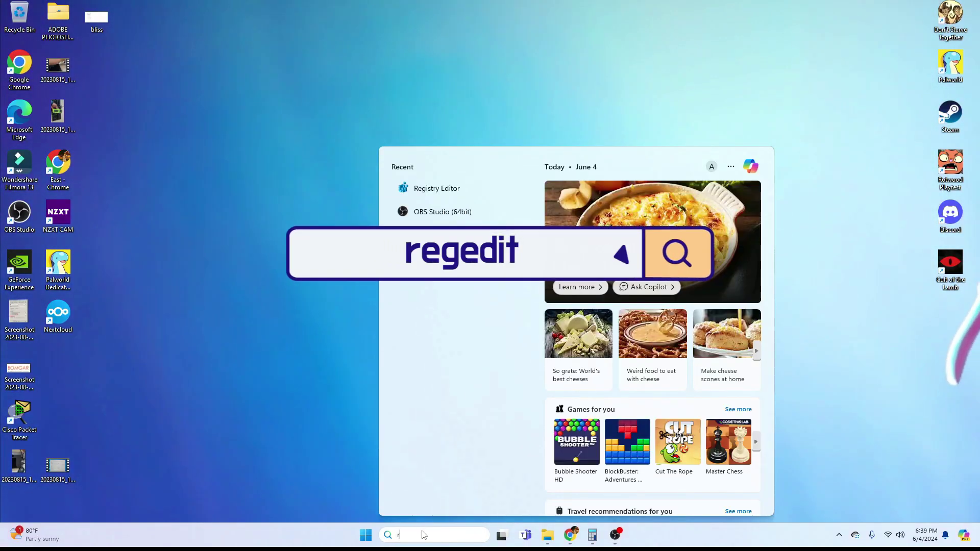
type("regedit")
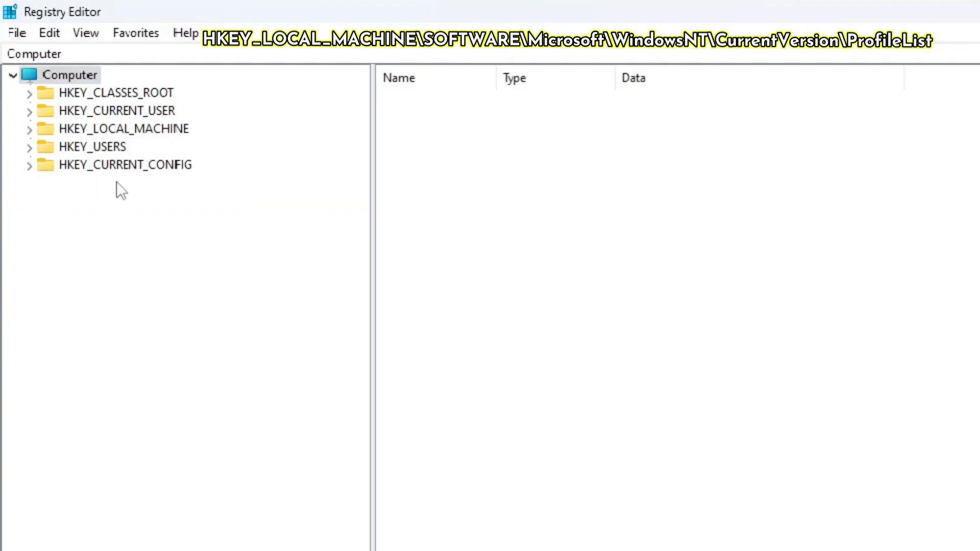
left_click(29, 130)
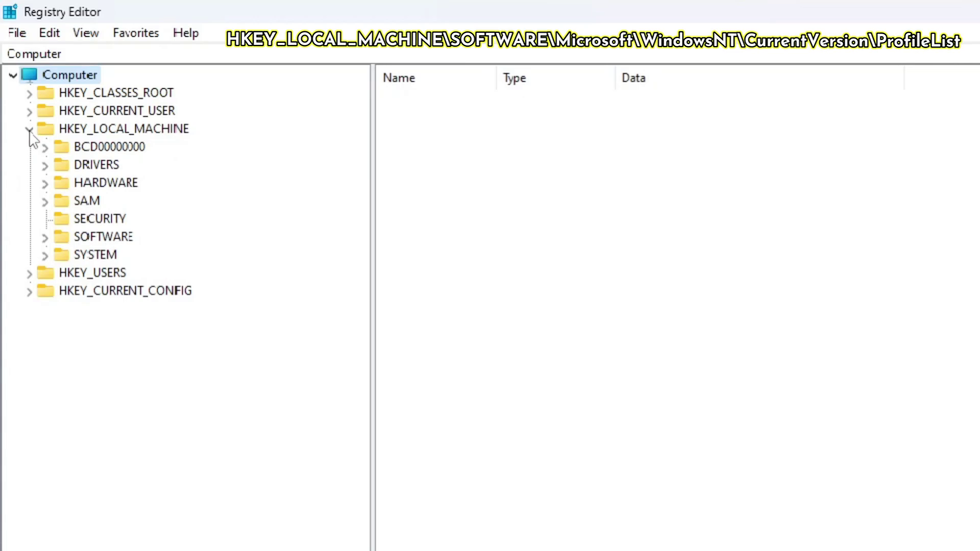
left_click(44, 237)
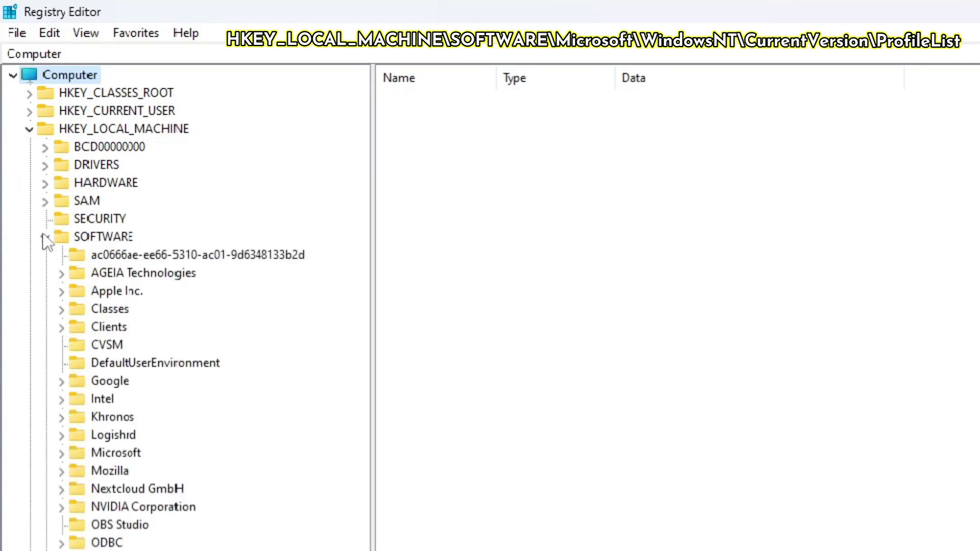
left_click(62, 453)
Step: Drill into Windows NT > CurrentVersion > ProfileList and view the user profile SID key
scroll(61, 466, "down", 20)
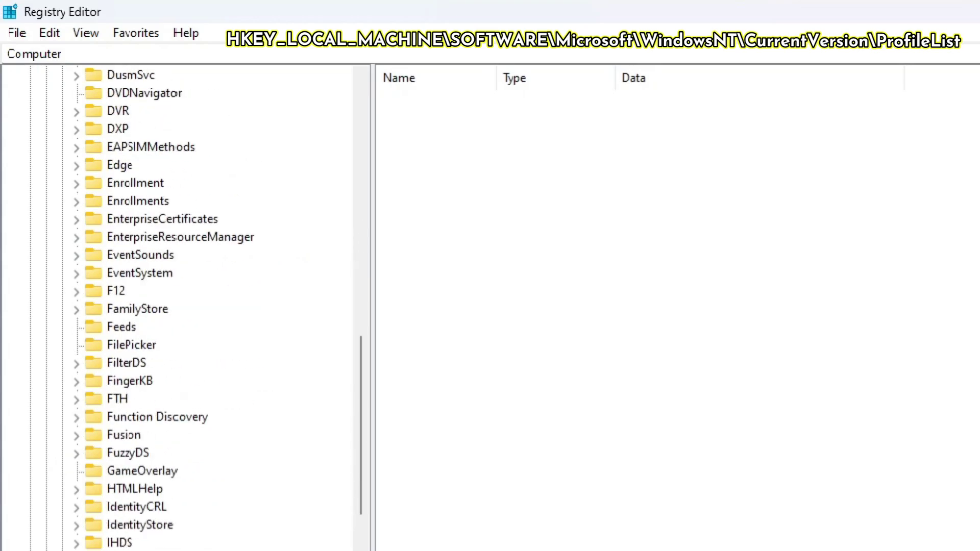
scroll(184, 306, "down", 12)
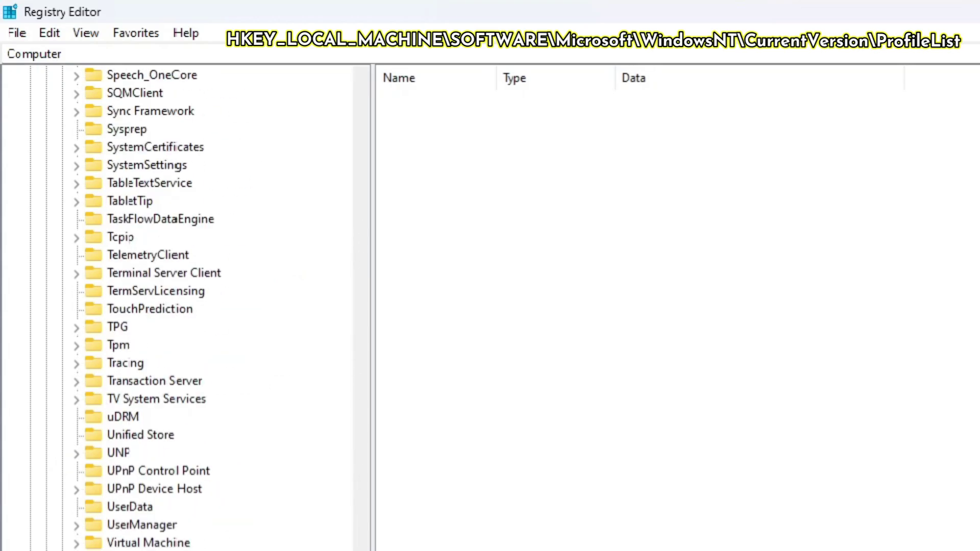
scroll(184, 306, "down", 3)
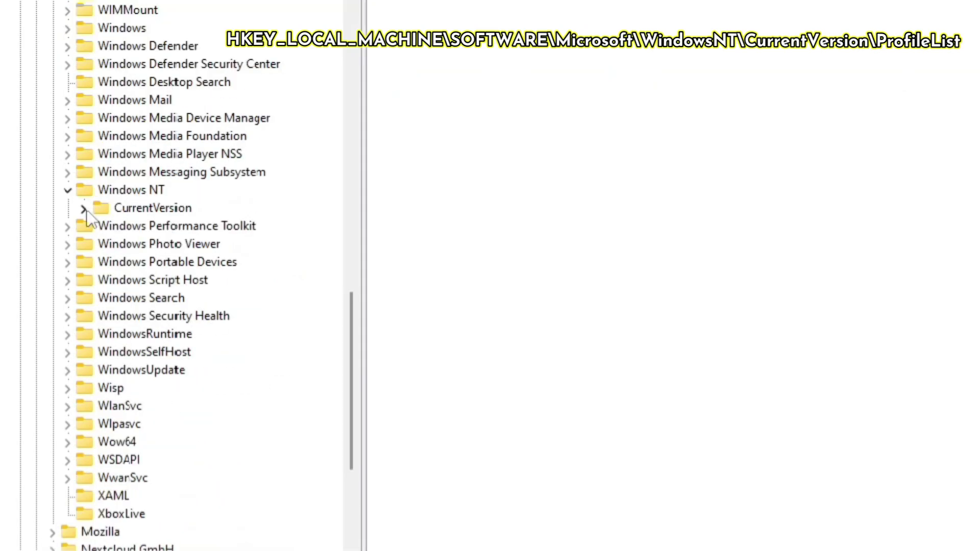
double_click(148, 207)
scroll(171, 163, "down", 11)
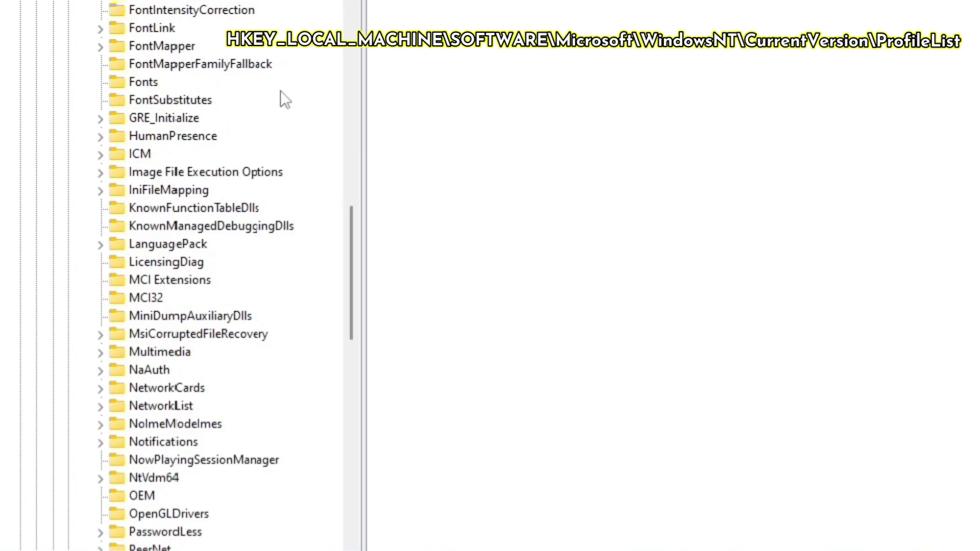
scroll(280, 90, "down", 6)
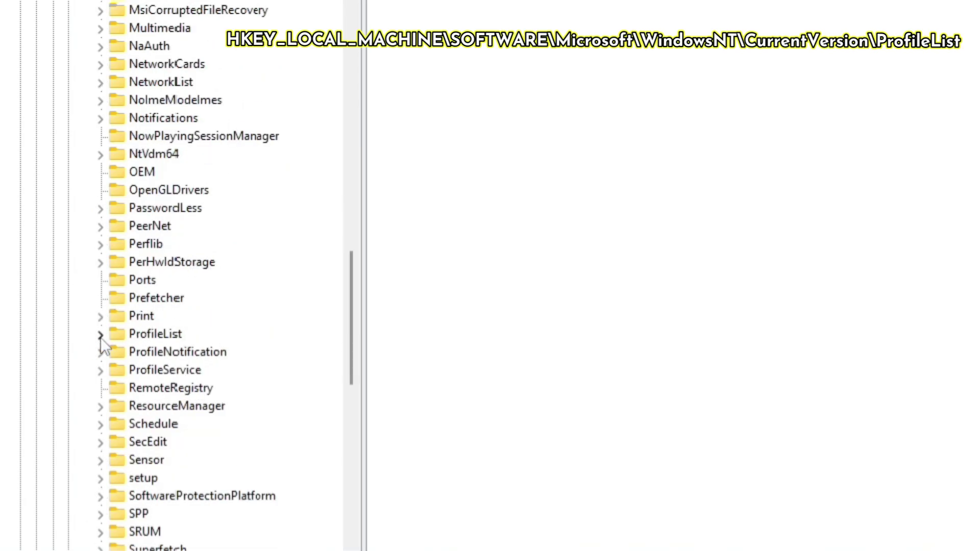
left_click(100, 335)
left_click(205, 405)
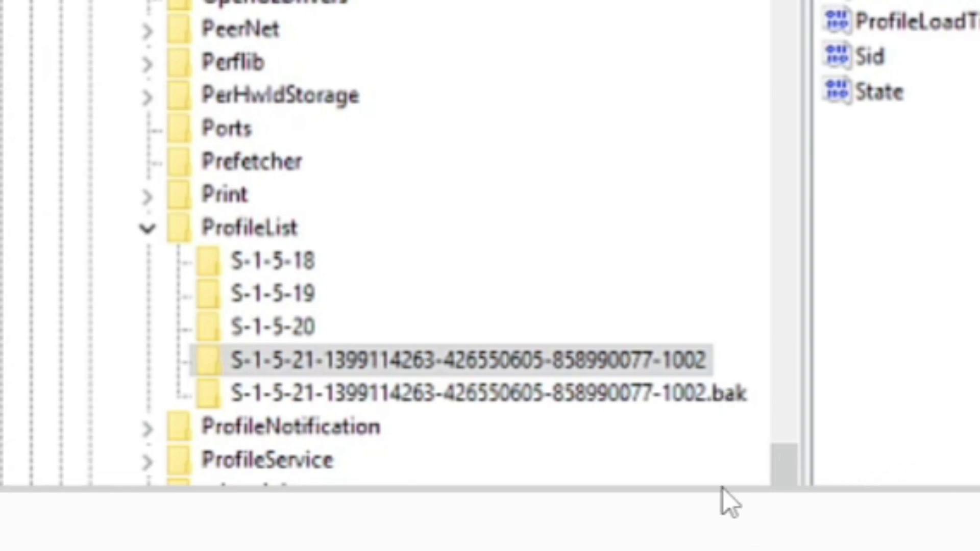
Step: Open the SID key's context menu, dismiss it, and go back to Zendesk's unsolved tickets
right_click(434, 394)
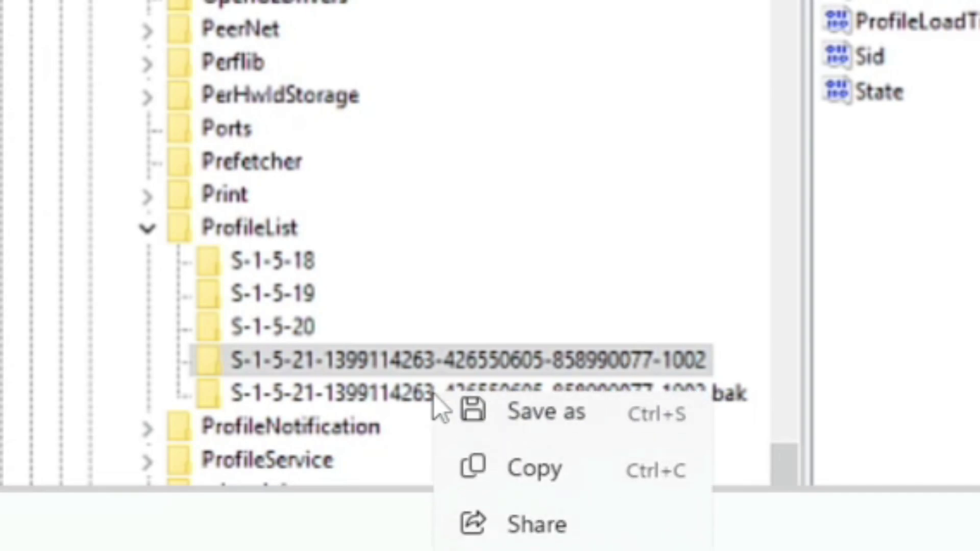
left_click(777, 384)
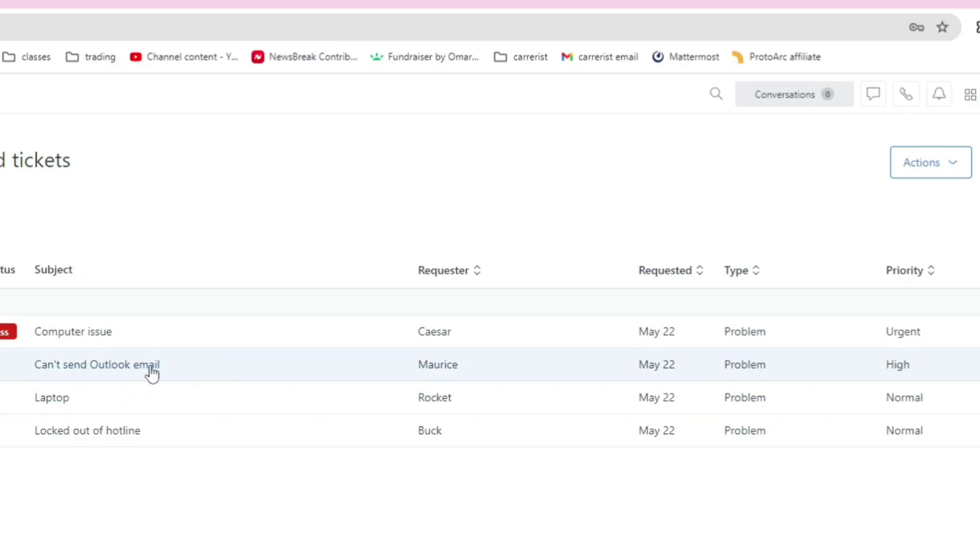
mouse_move(396, 251)
left_click(71, 372)
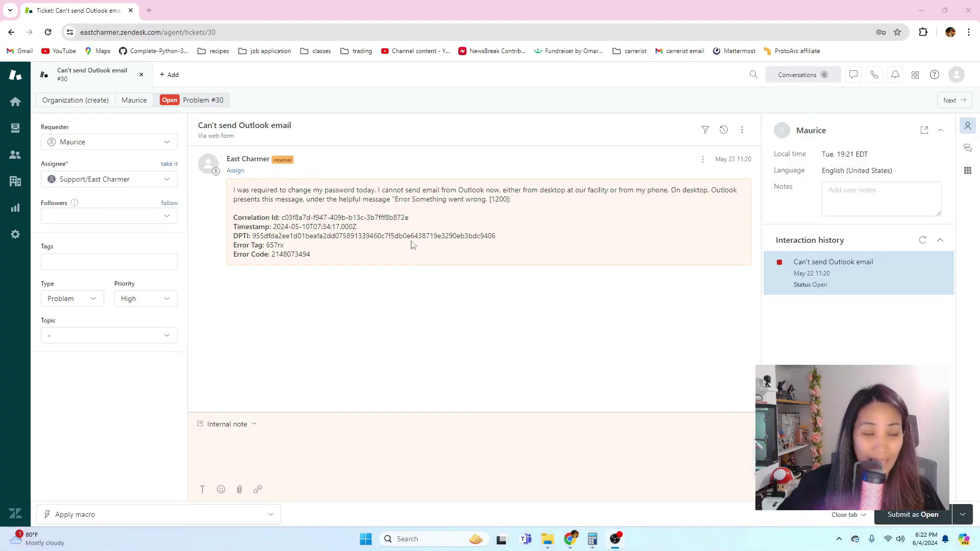
double_click(308, 255)
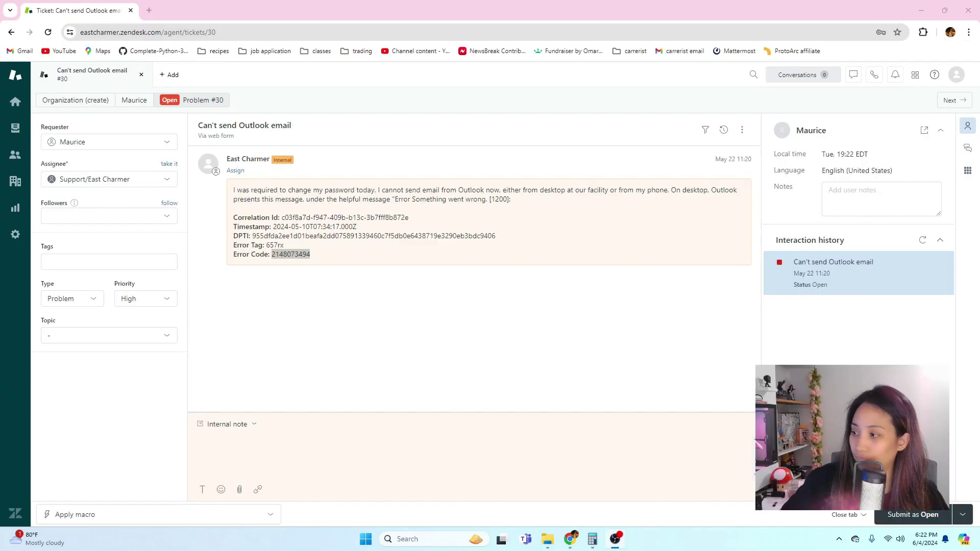
left_click(317, 281)
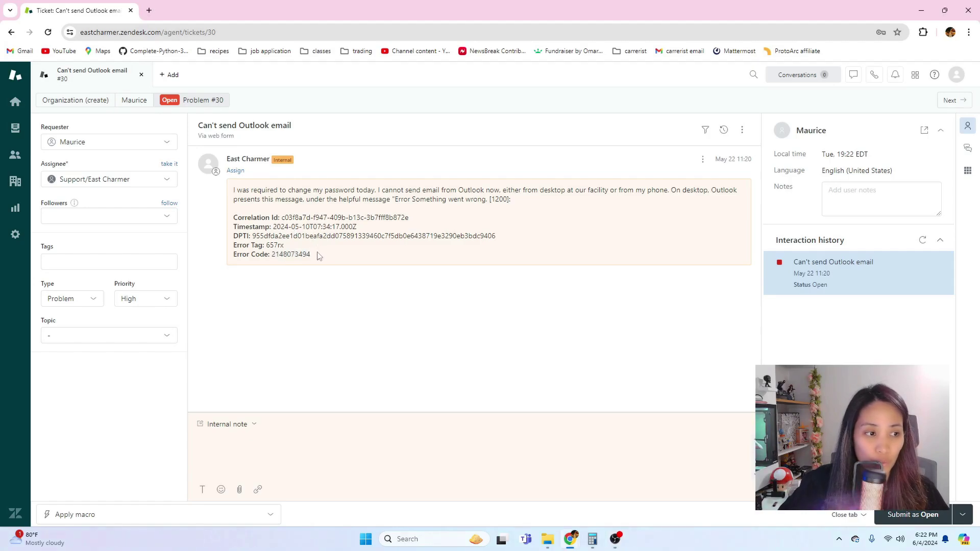
left_click_drag(317, 255, 273, 257)
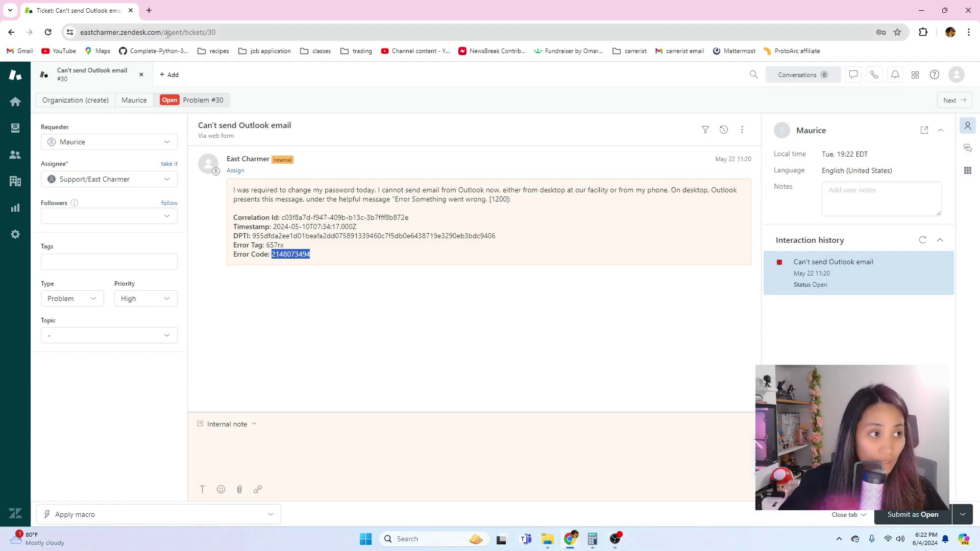
key("ctrl+c")
left_click(149, 10)
key("ctrl+v")
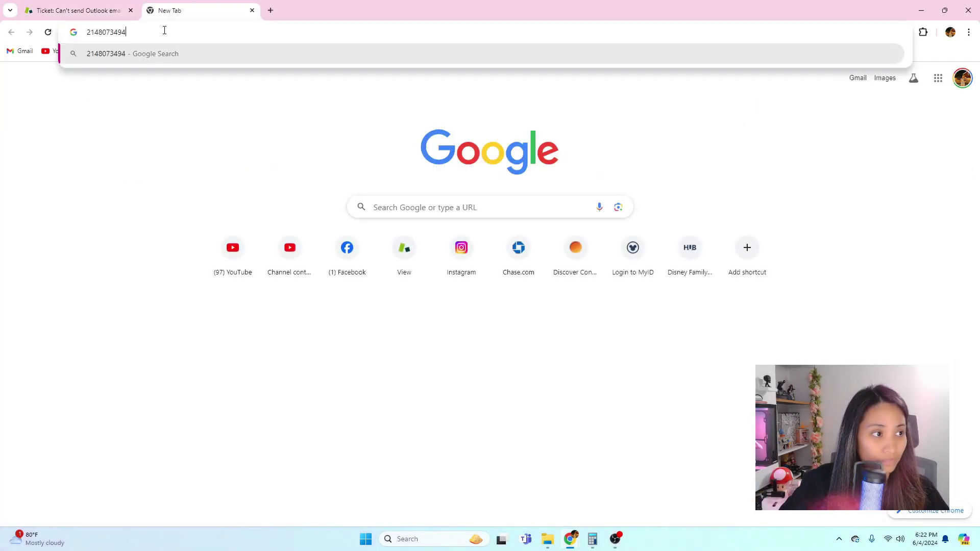
key("Return")
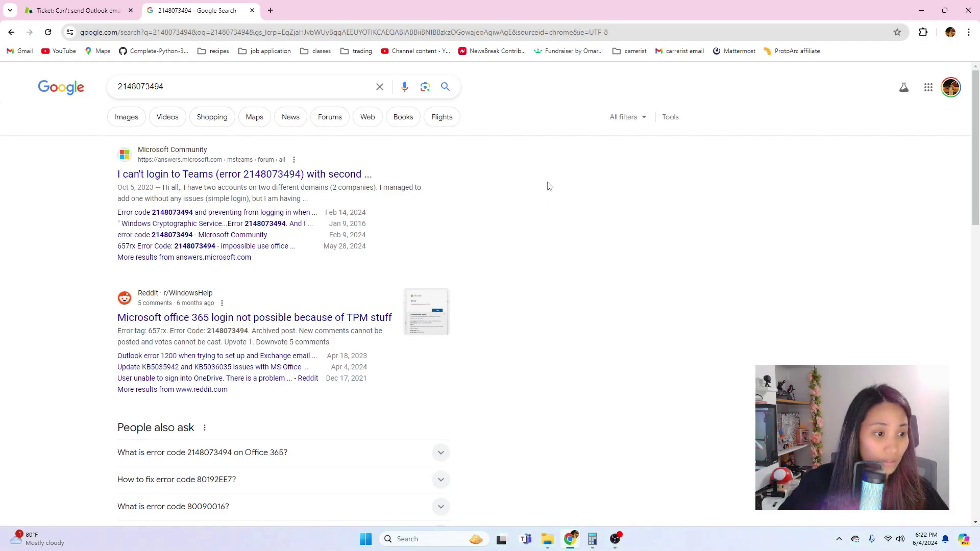
scroll(598, 233, "down", 7)
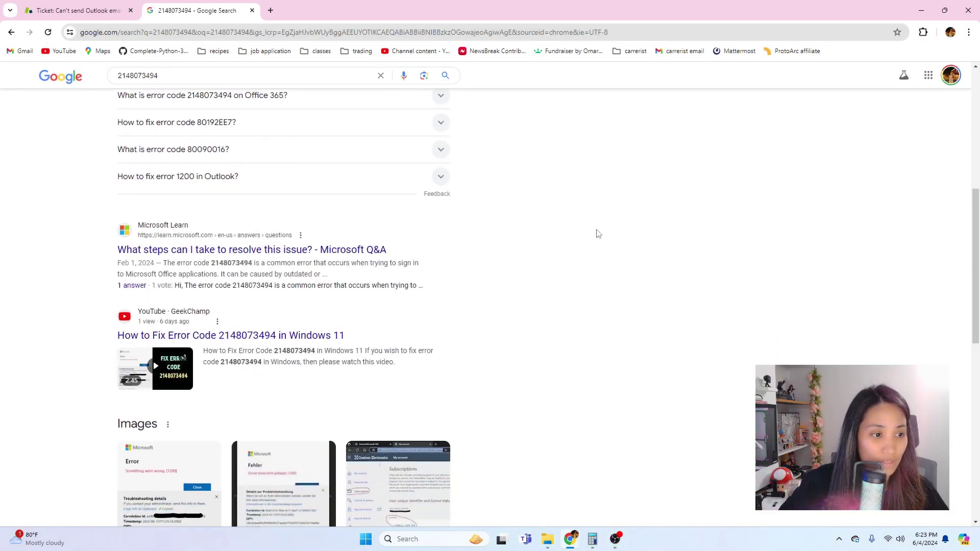
scroll(597, 232, "up", 7)
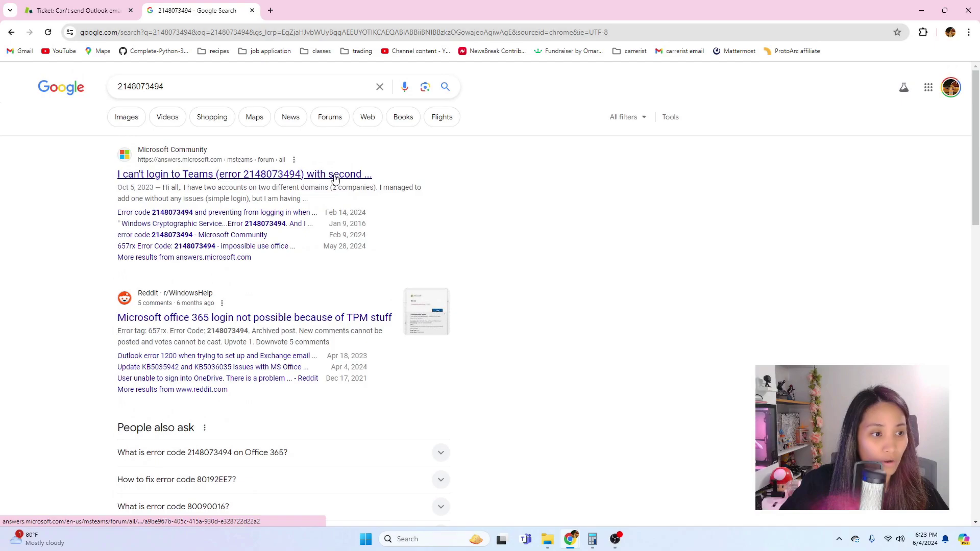
Step: Read the first Microsoft Community thread on the error, then return to ticket #30
middle_click(335, 176)
left_click(306, 10)
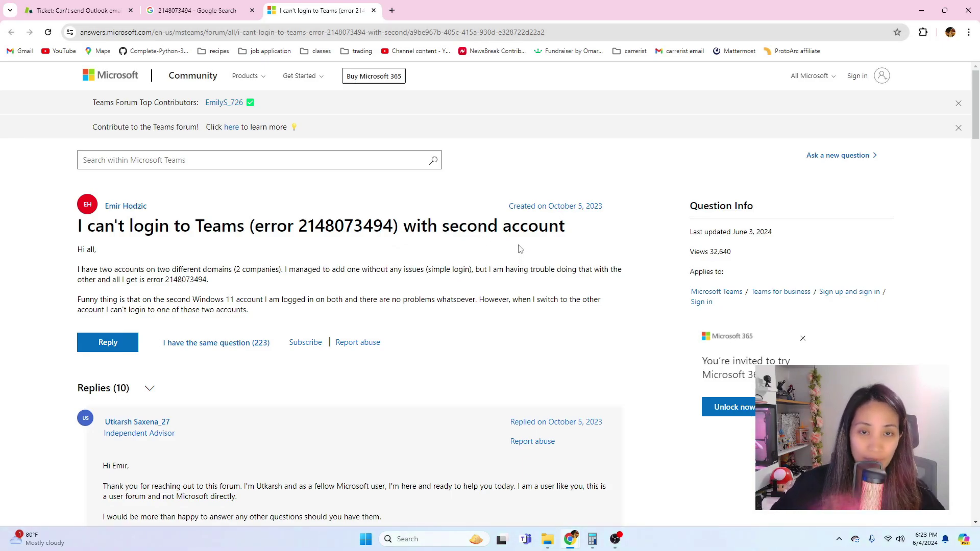
scroll(600, 251, "down", 1)
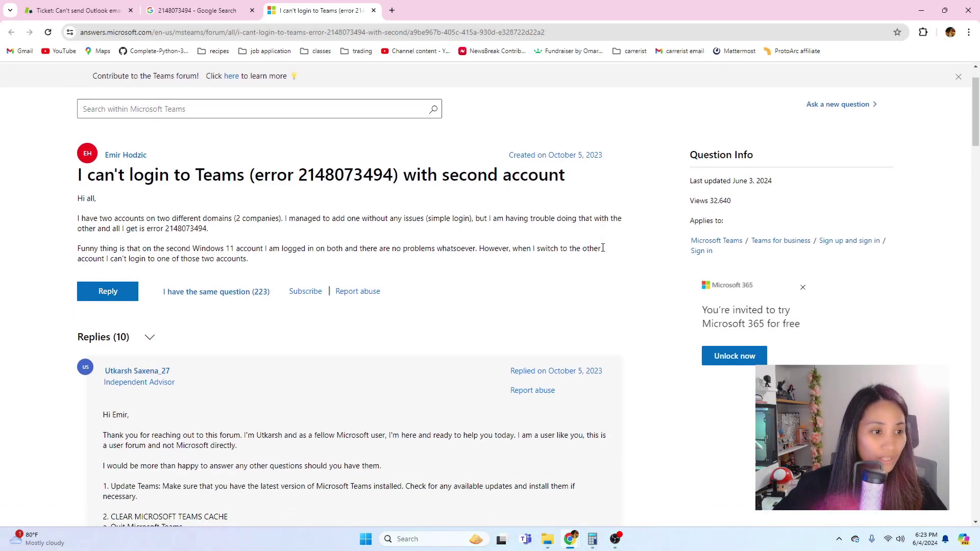
scroll(603, 244, "down", 4)
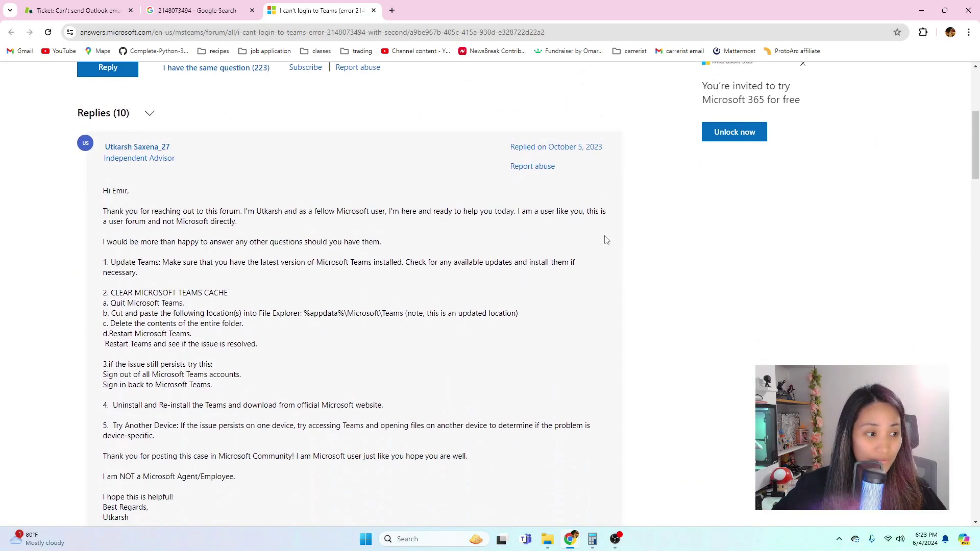
key("ctrl+shift+Tab")
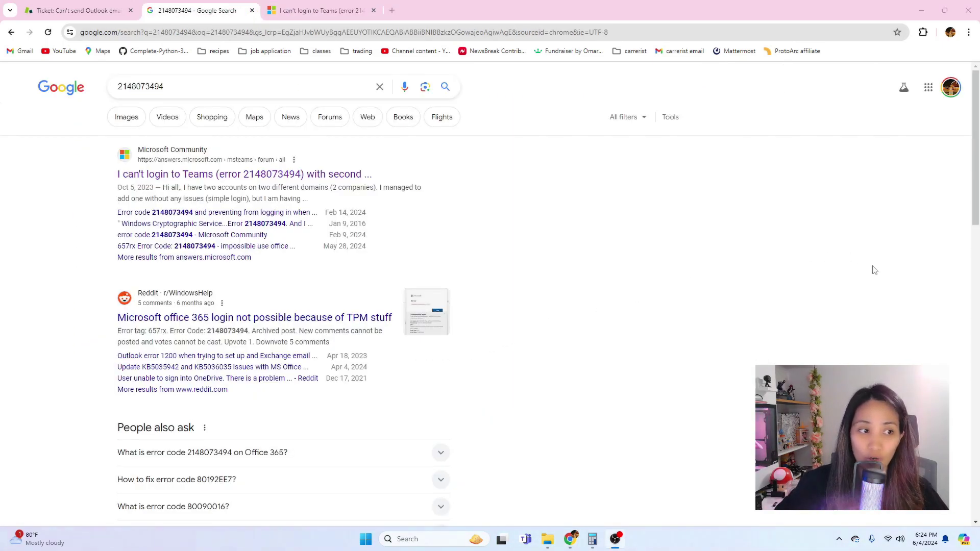
left_click(73, 5)
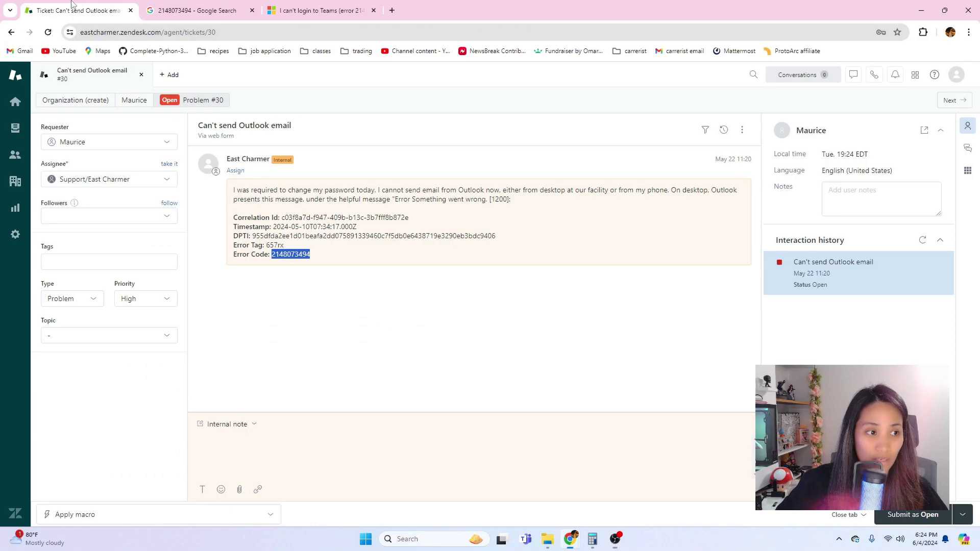
left_click(334, 263)
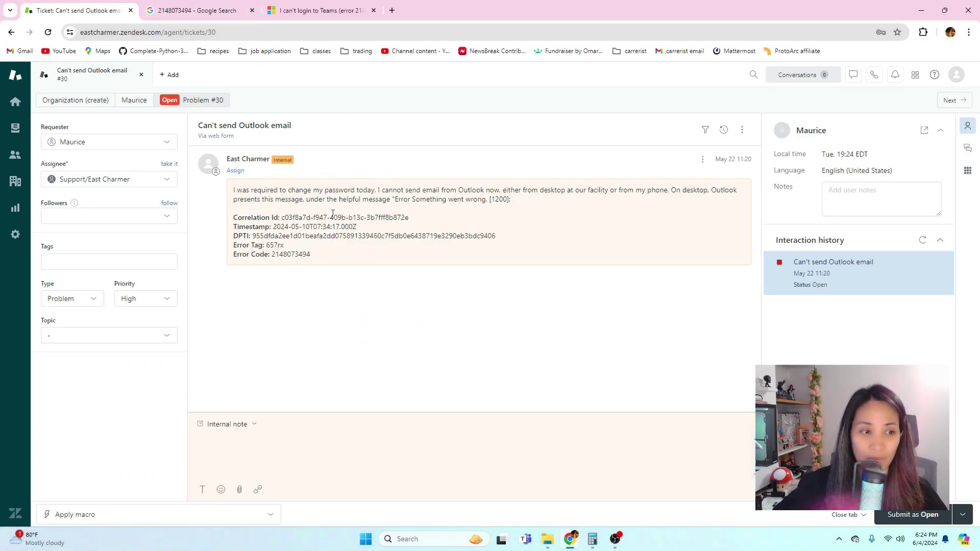
left_click(178, 8)
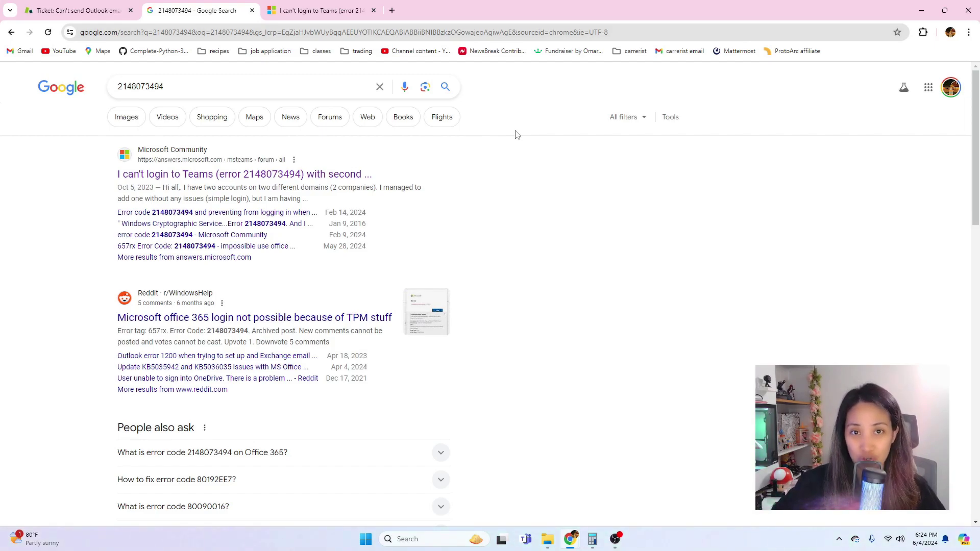
left_click(72, 9)
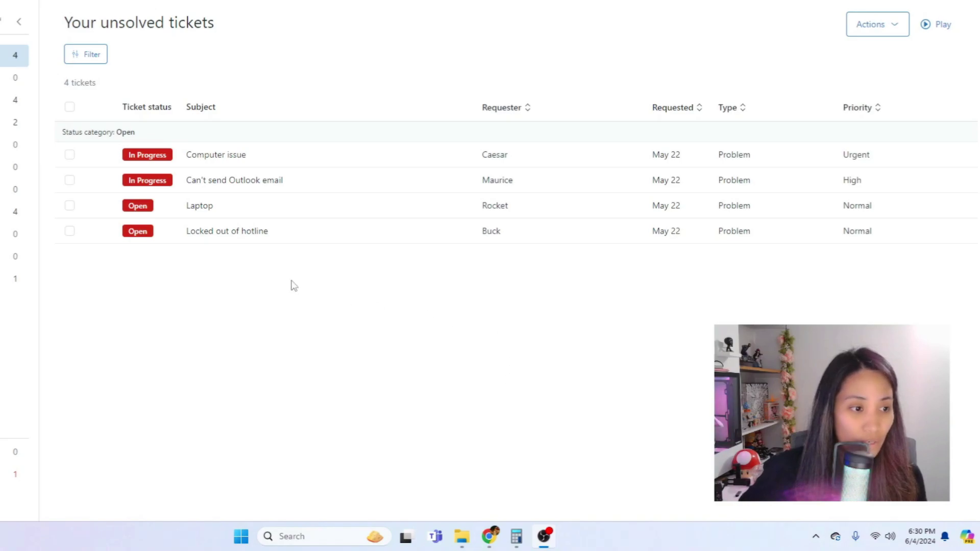
Step: Open the Laptop ticket about the expiring Windows license to review it
left_click(193, 211)
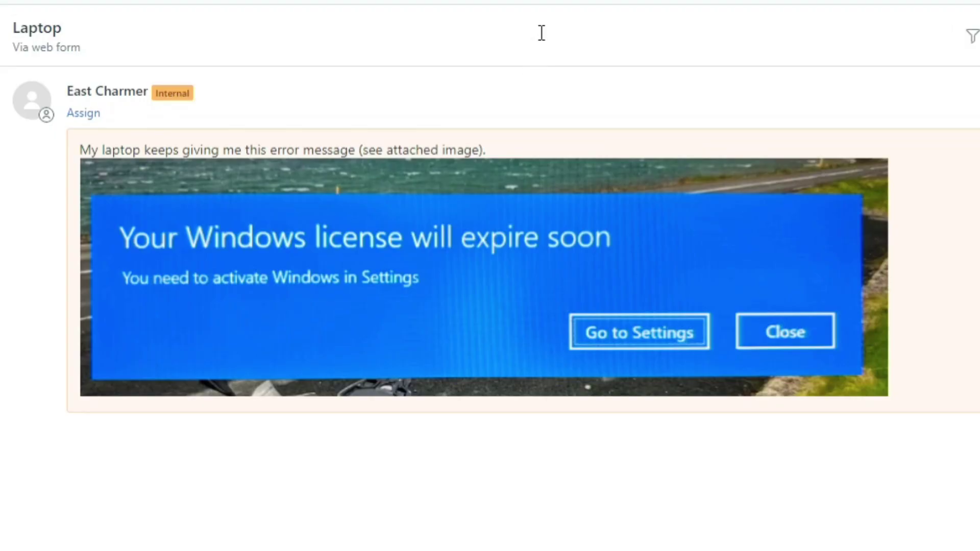
left_click(377, 33)
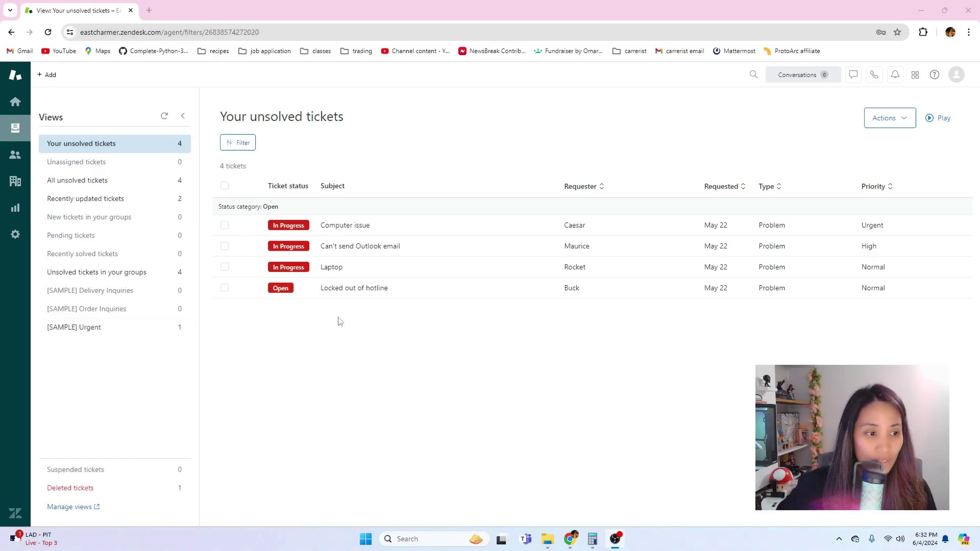
Step: Open the Locked out of hotline ticket to read its request
mouse_move(283, 293)
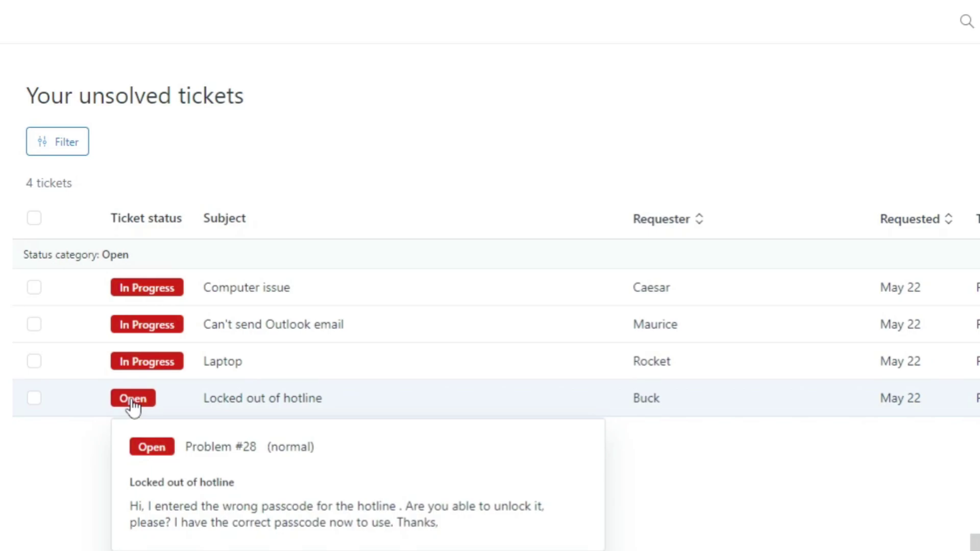
left_click(132, 401)
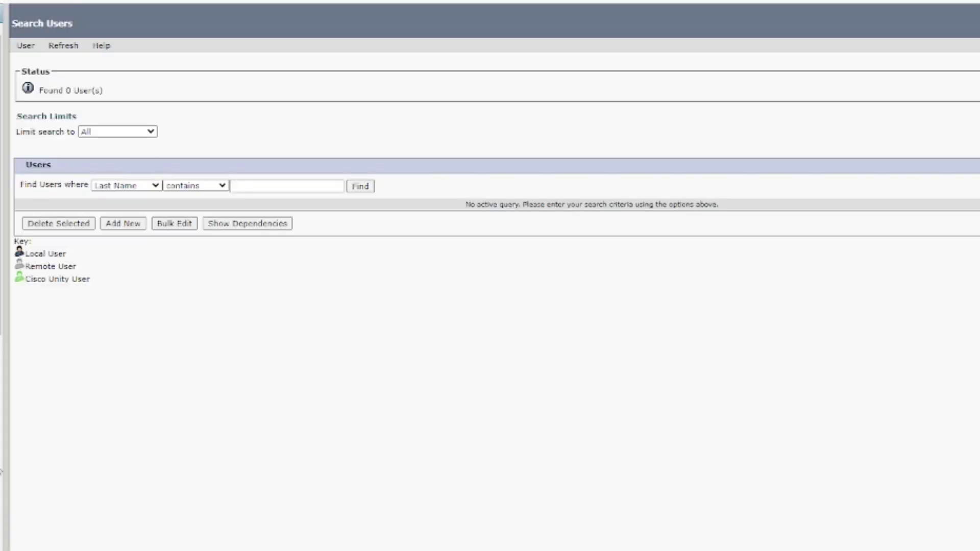
Step: Search Cisco Unity Connection users by Extension and open the matching user's voicemail Password Settings
left_click(155, 187)
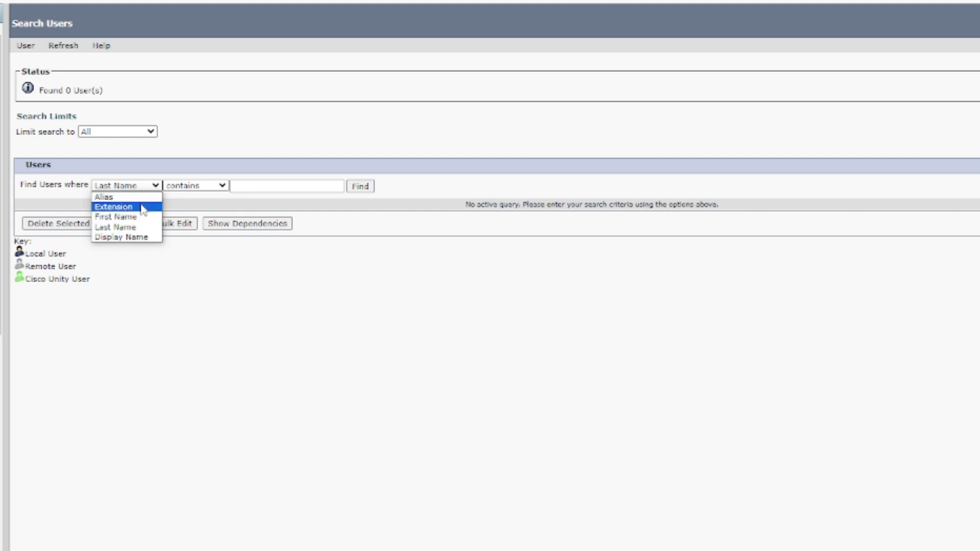
left_click(143, 207)
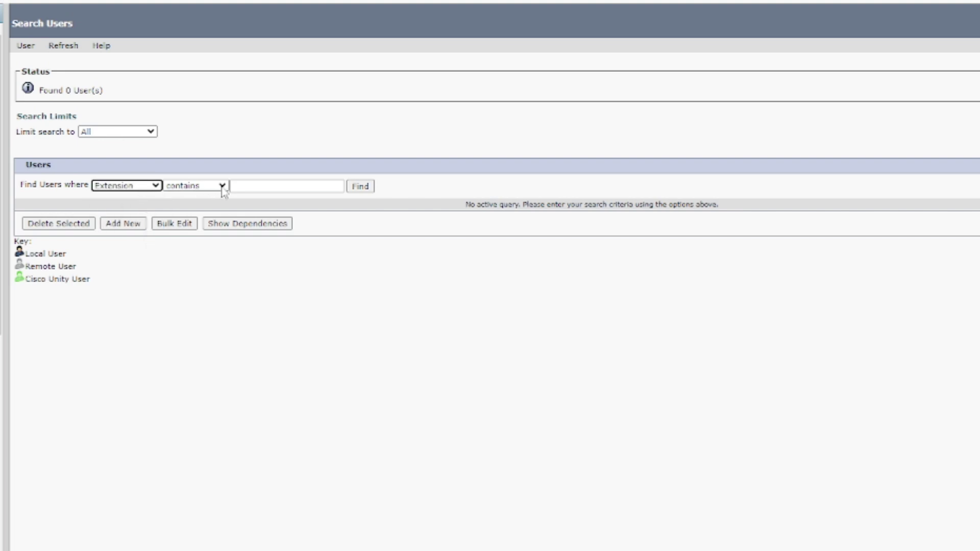
left_click(239, 187)
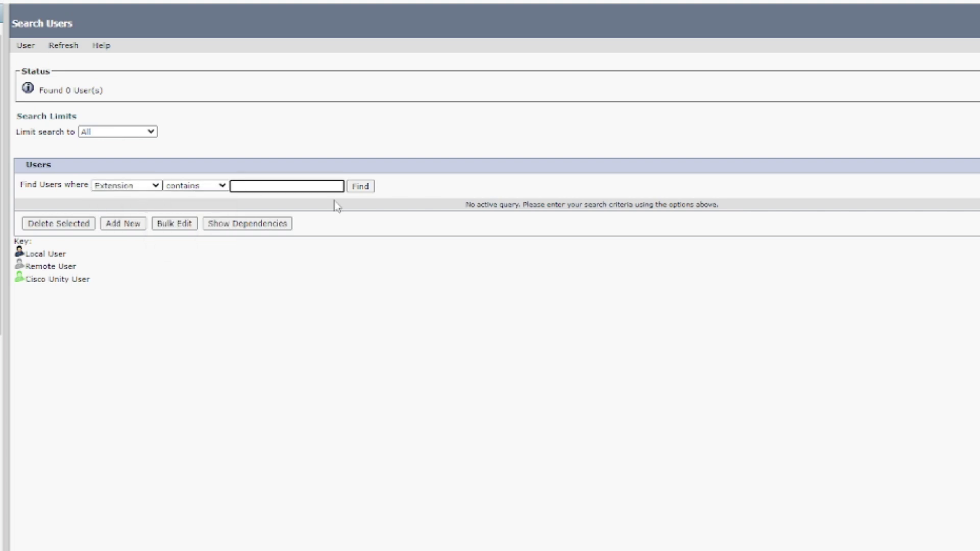
left_click(366, 192)
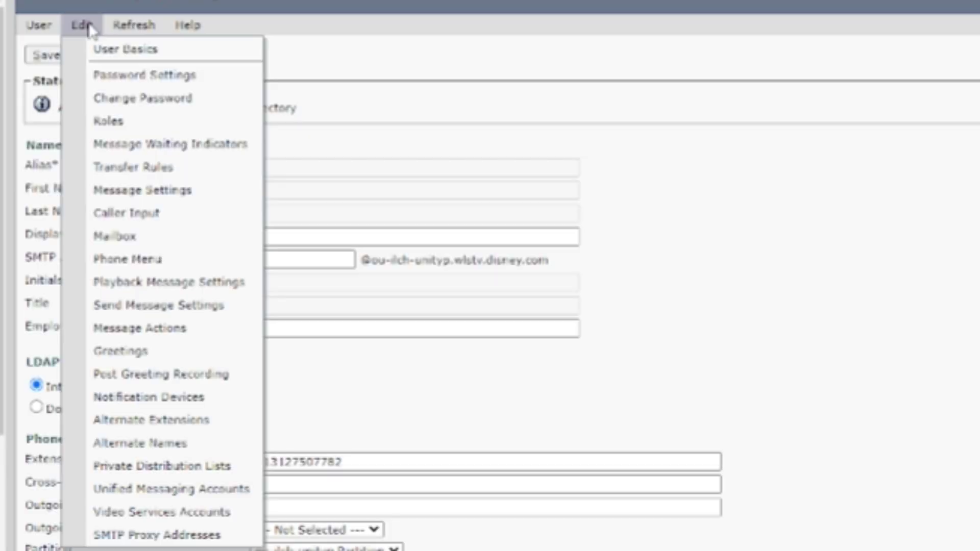
left_click(125, 77)
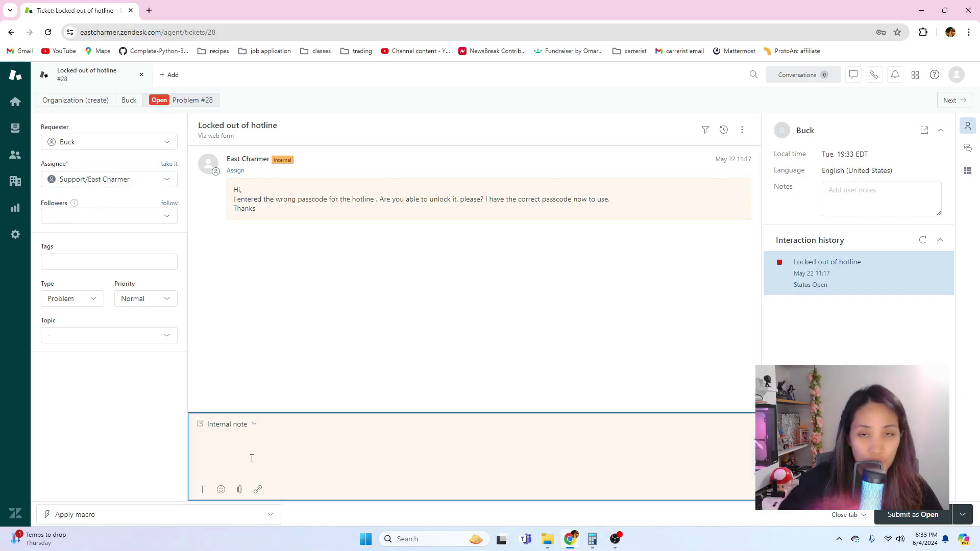
Step: Write a note greeting the requester, saying the hotline is unlocked, and choose a submit status
type("Hi ")
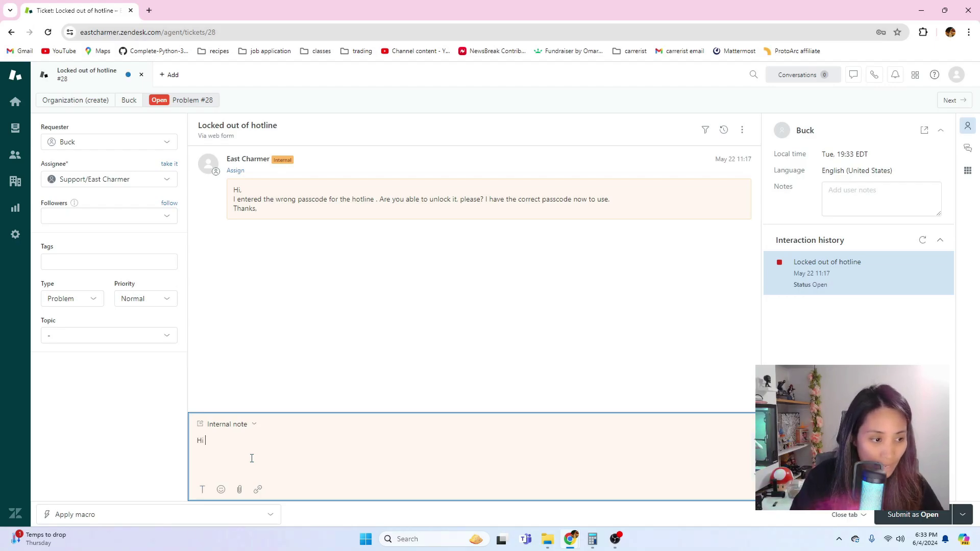
type("Buck, I've")
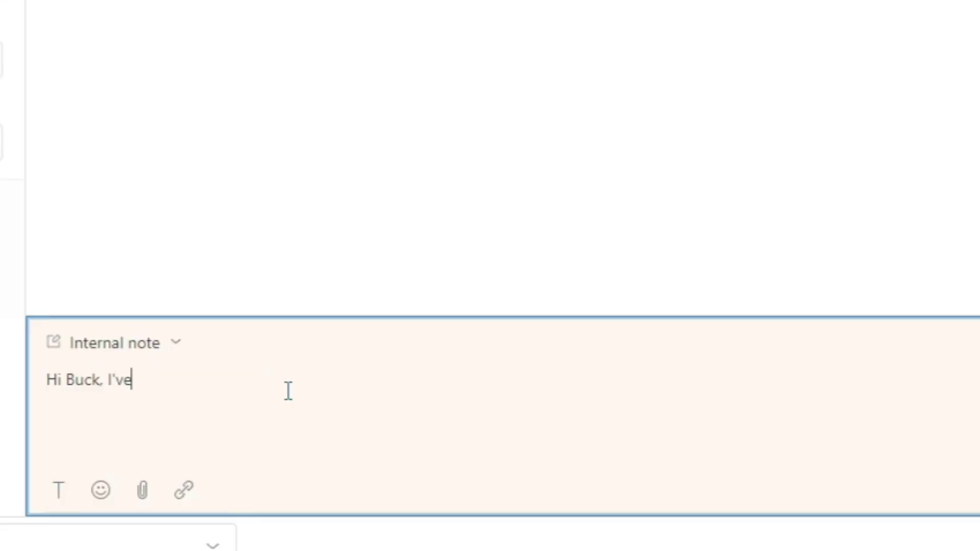
type(" unlocked the hotline. Let me know if you're ")
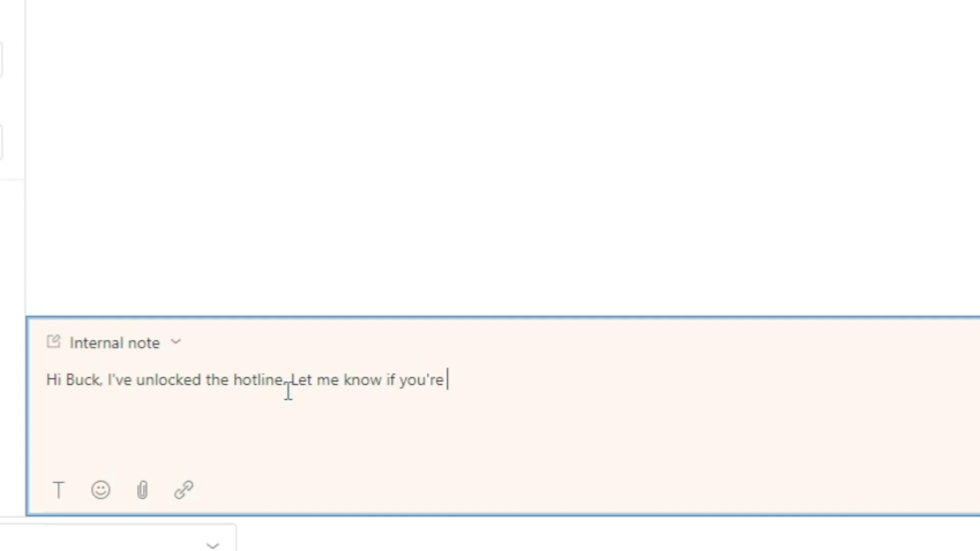
type("still having issues.")
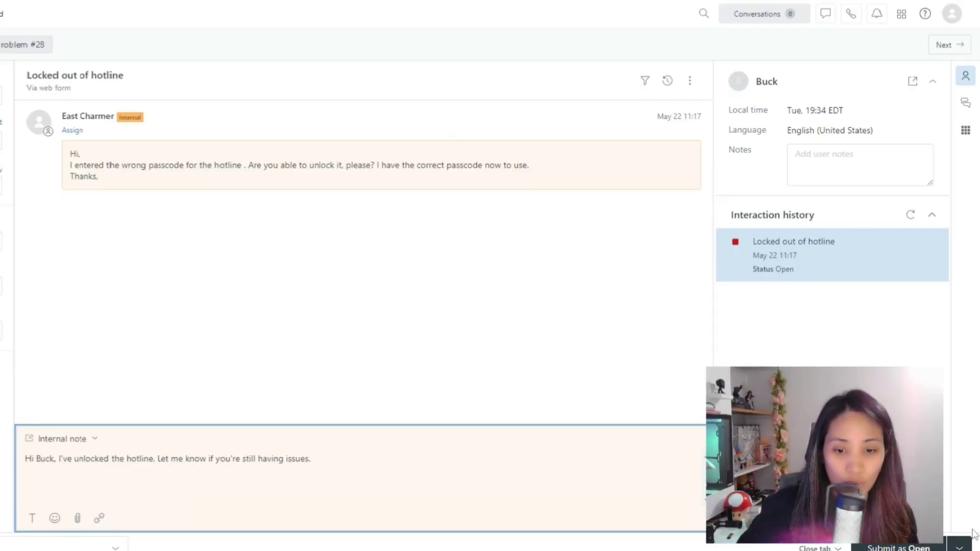
left_click(960, 545)
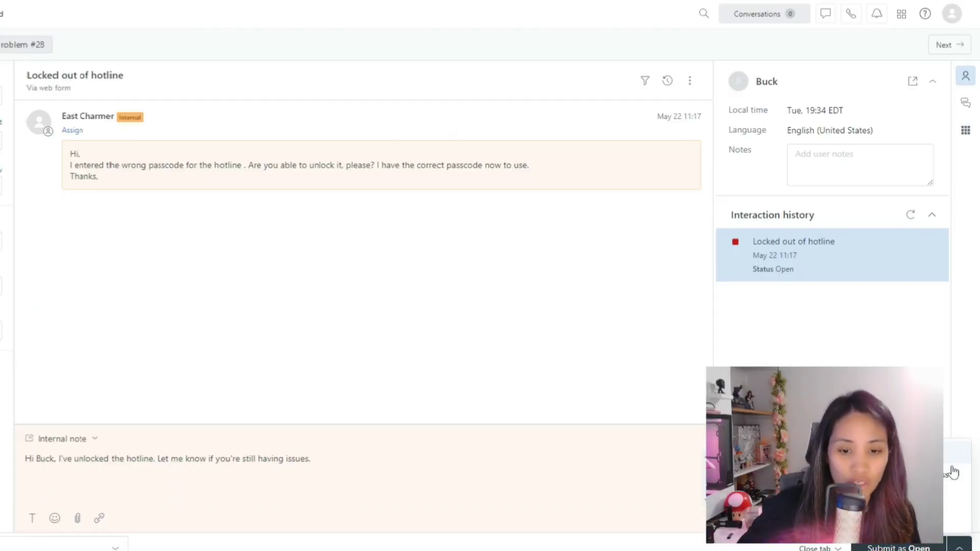
left_click(952, 472)
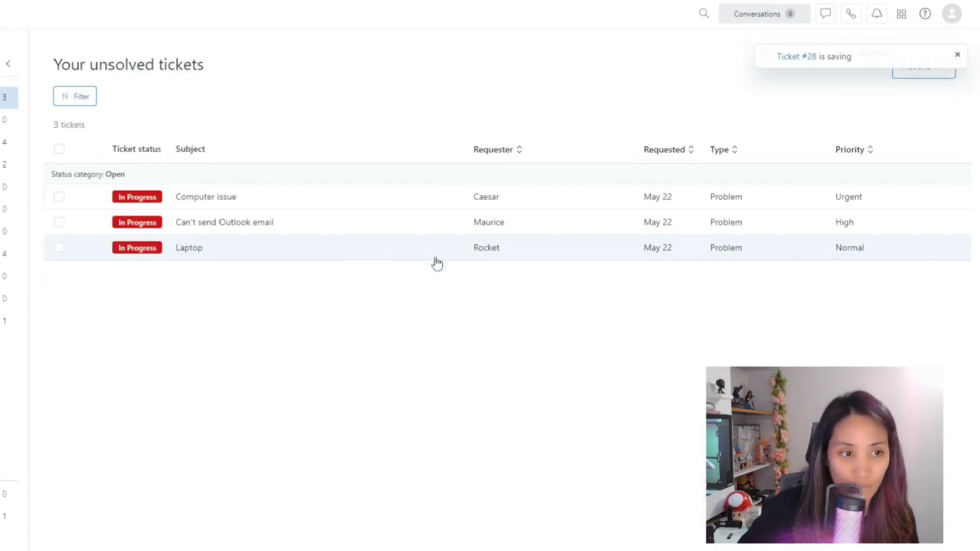